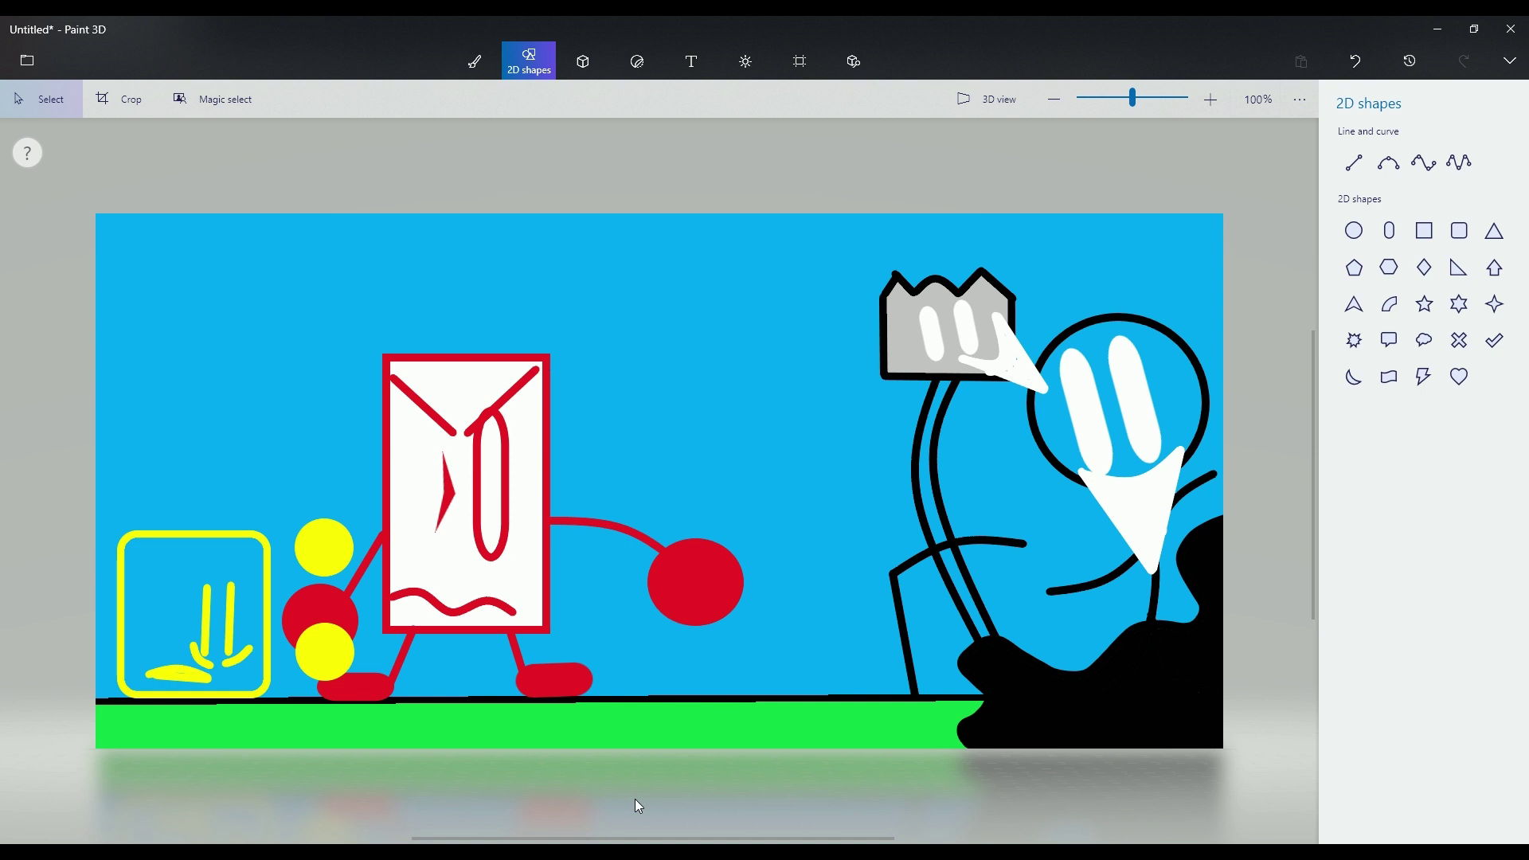
- Draw a stick figure's two legs and upright torso with black 10 px straight lines, between the red fist and the gray crowned figure
left_click(1353, 162)
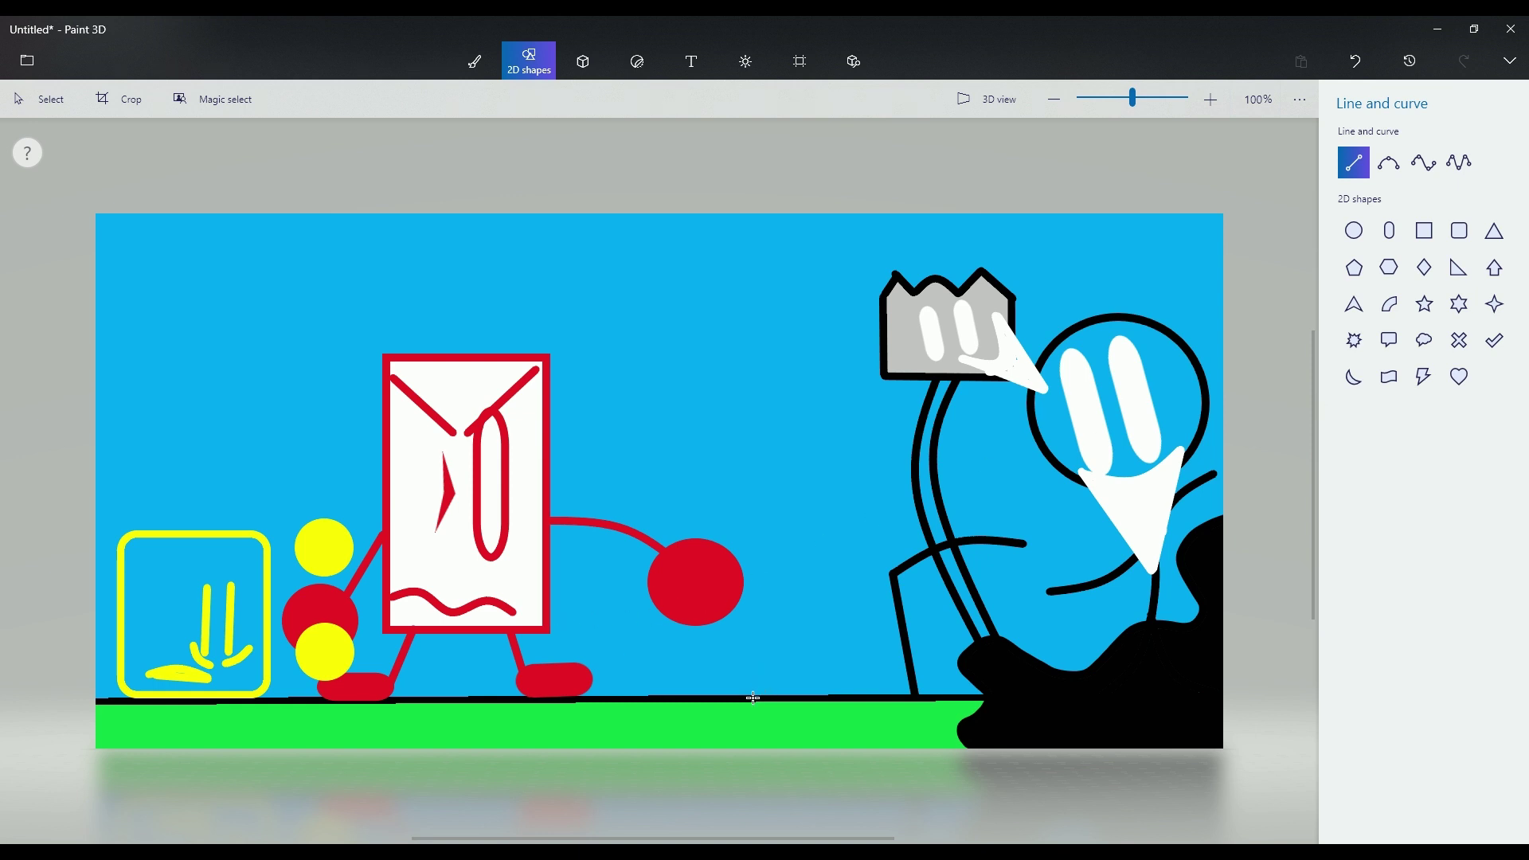
left_click_drag(753, 698, 811, 583)
left_click(1373, 236)
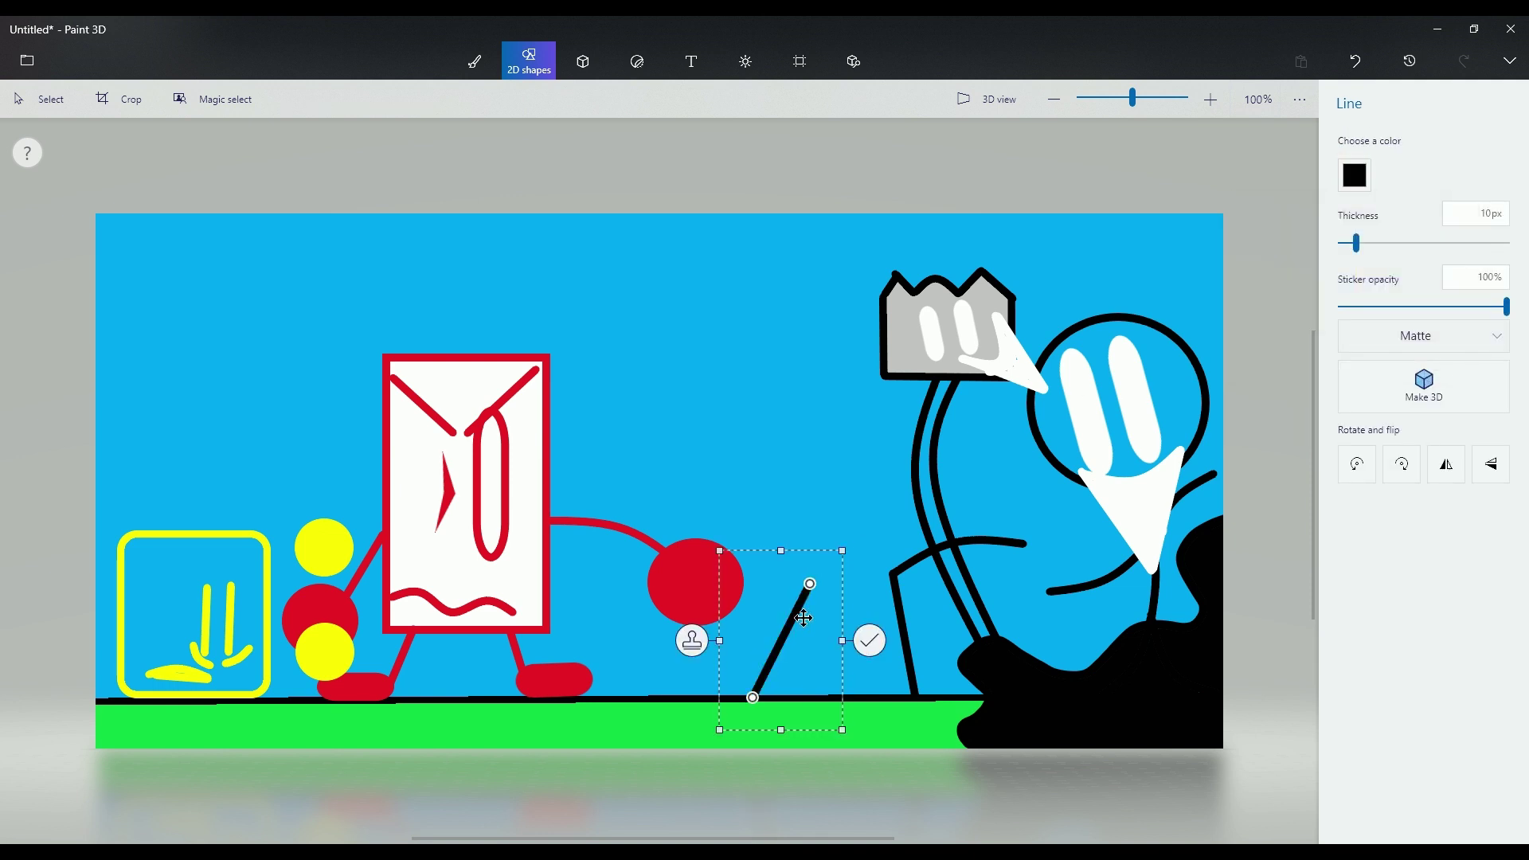
left_click_drag(782, 645, 782, 648)
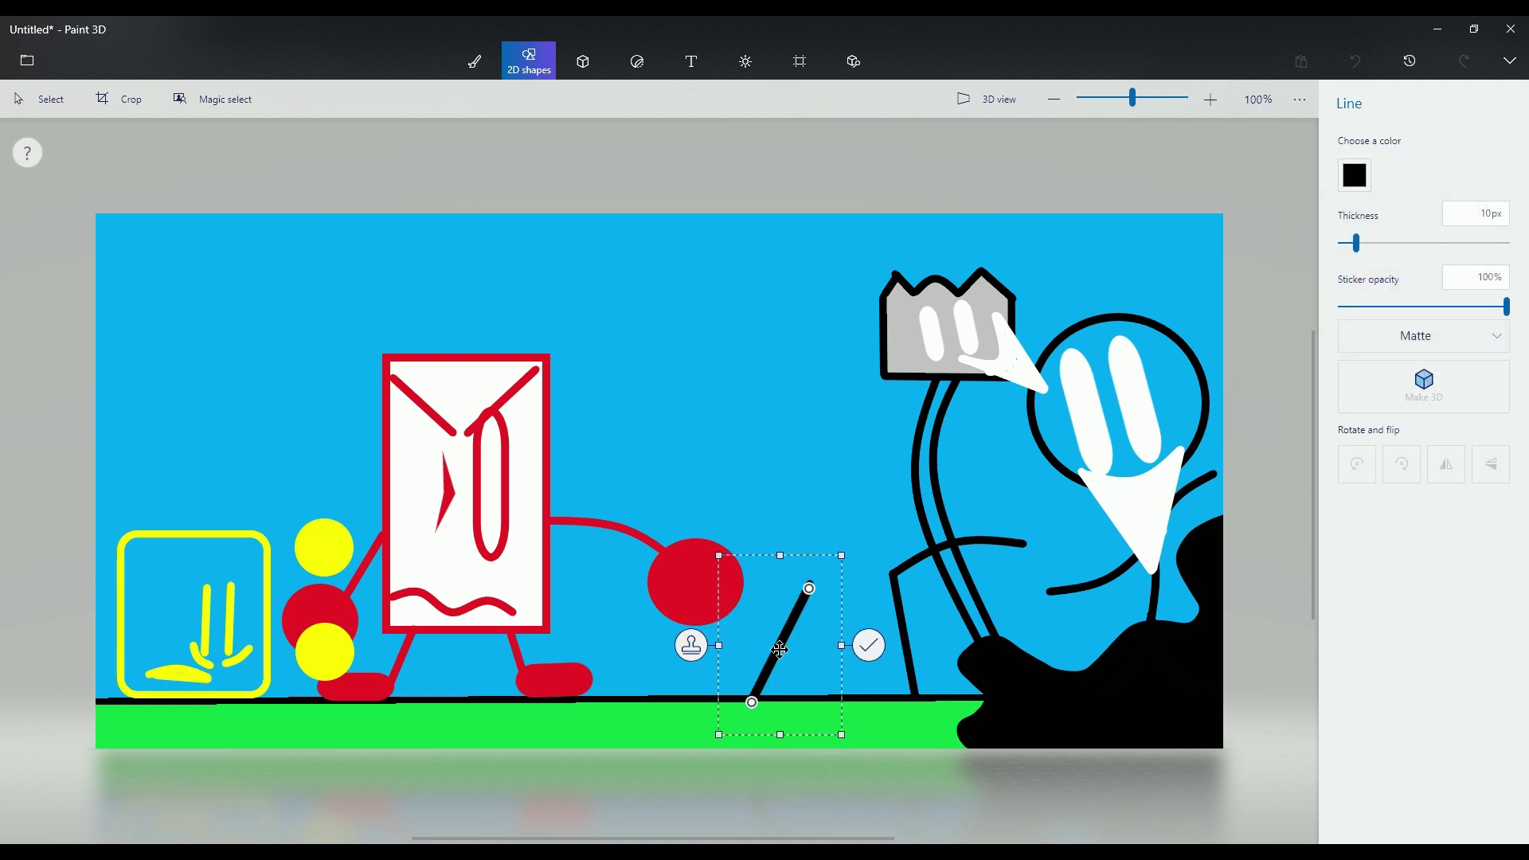
mouse_move(810, 587)
left_mouse_down()
mouse_move(806, 697)
mouse_move(845, 693)
mouse_move(803, 534)
mouse_move(797, 556)
left_mouse_up()
left_click_drag(771, 491, 812, 446)
left_click(842, 367)
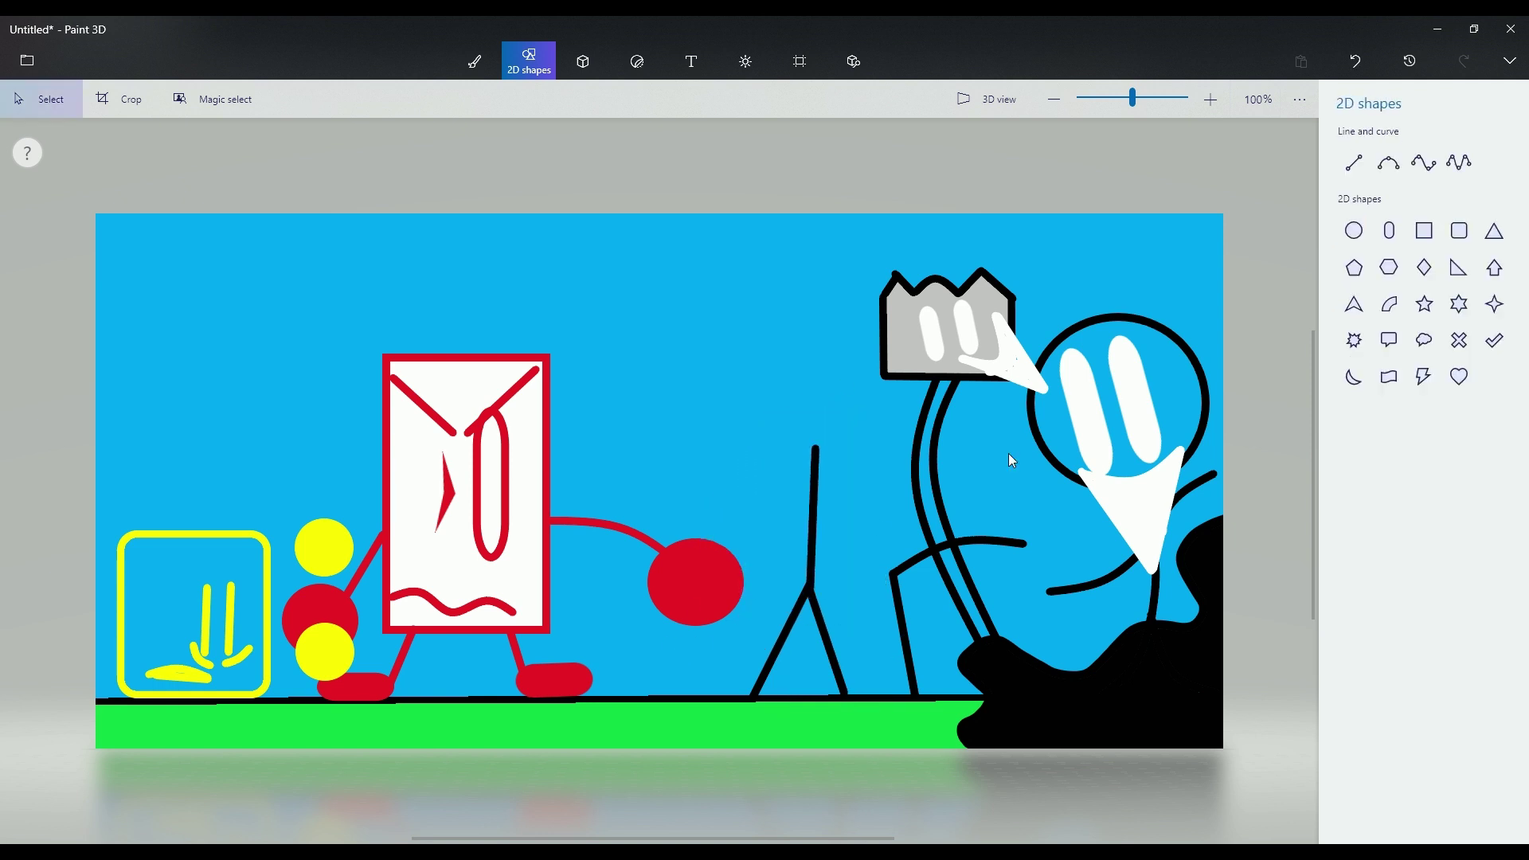
- Add a round head with white fill and a black 10 px outline on top of the stick figure's torso, widening it slightly
left_click(1354, 231)
left_click_drag(754, 345, 867, 471)
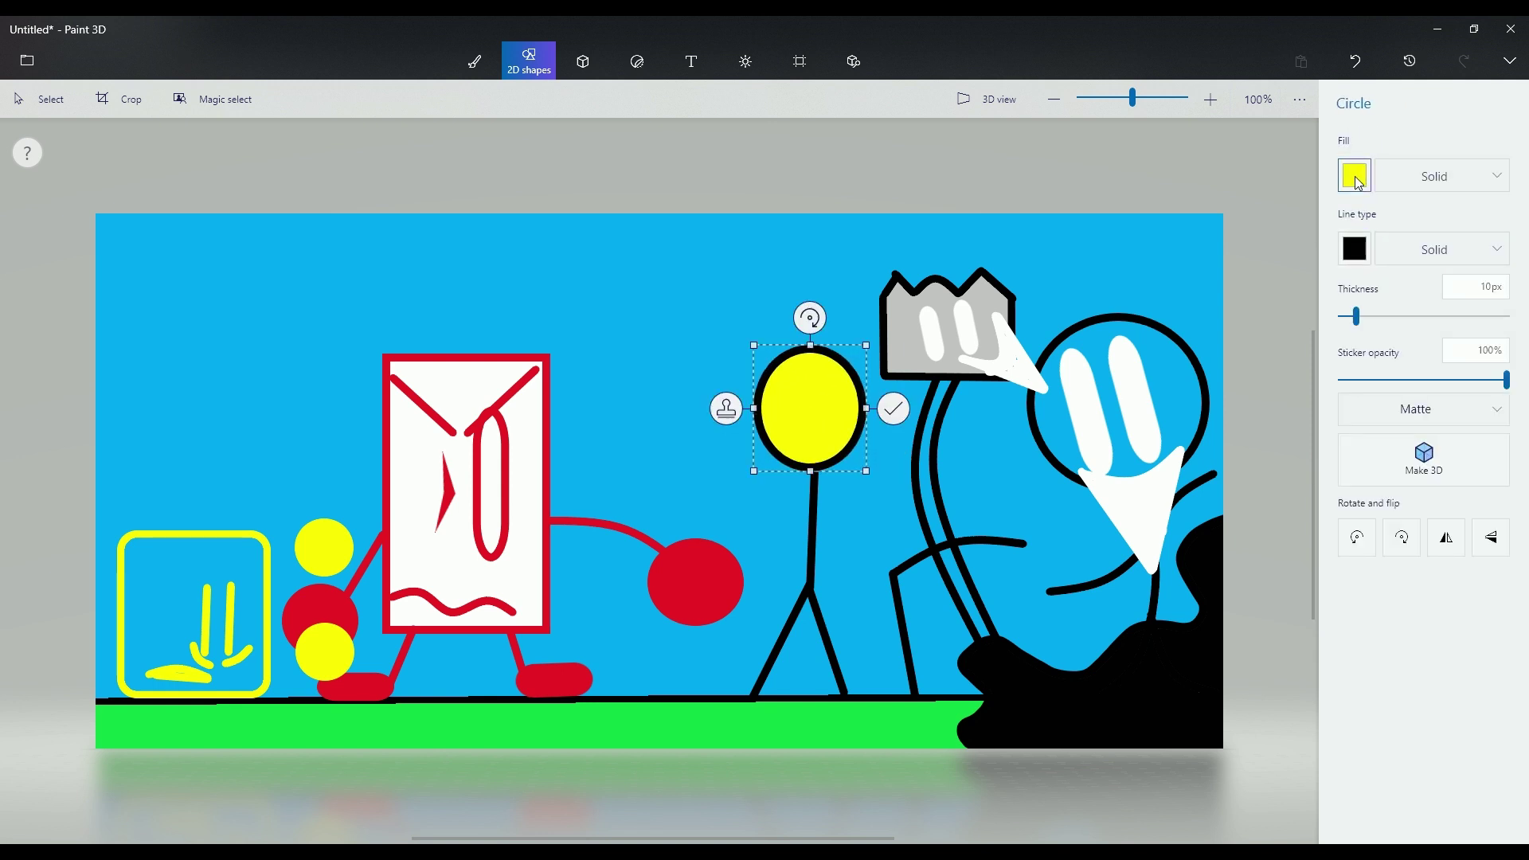
left_click(1354, 176)
left_click(1283, 239)
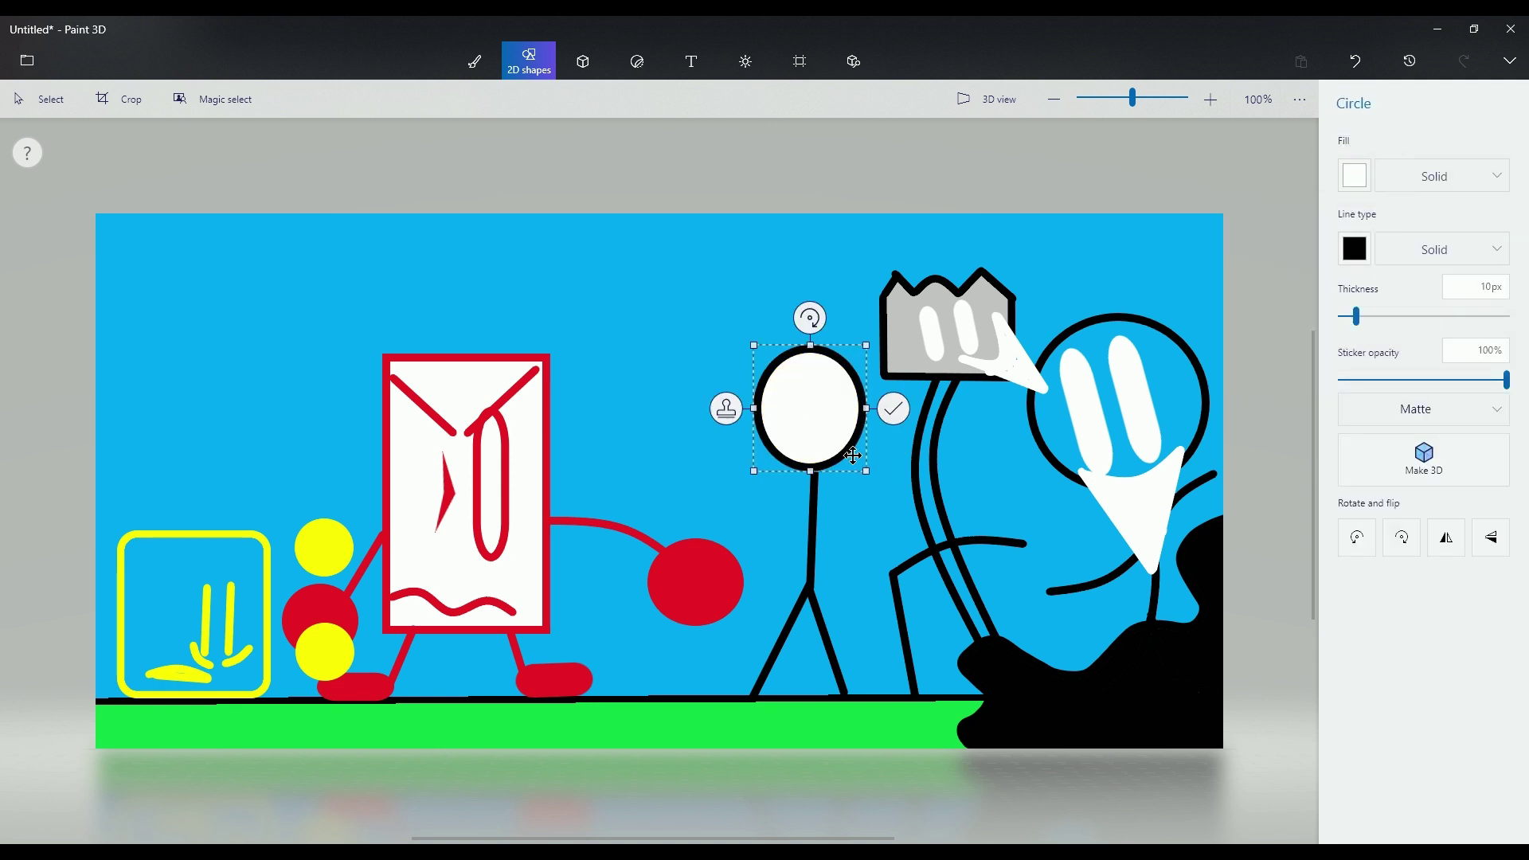
left_click_drag(866, 471, 876, 472)
left_click(898, 509)
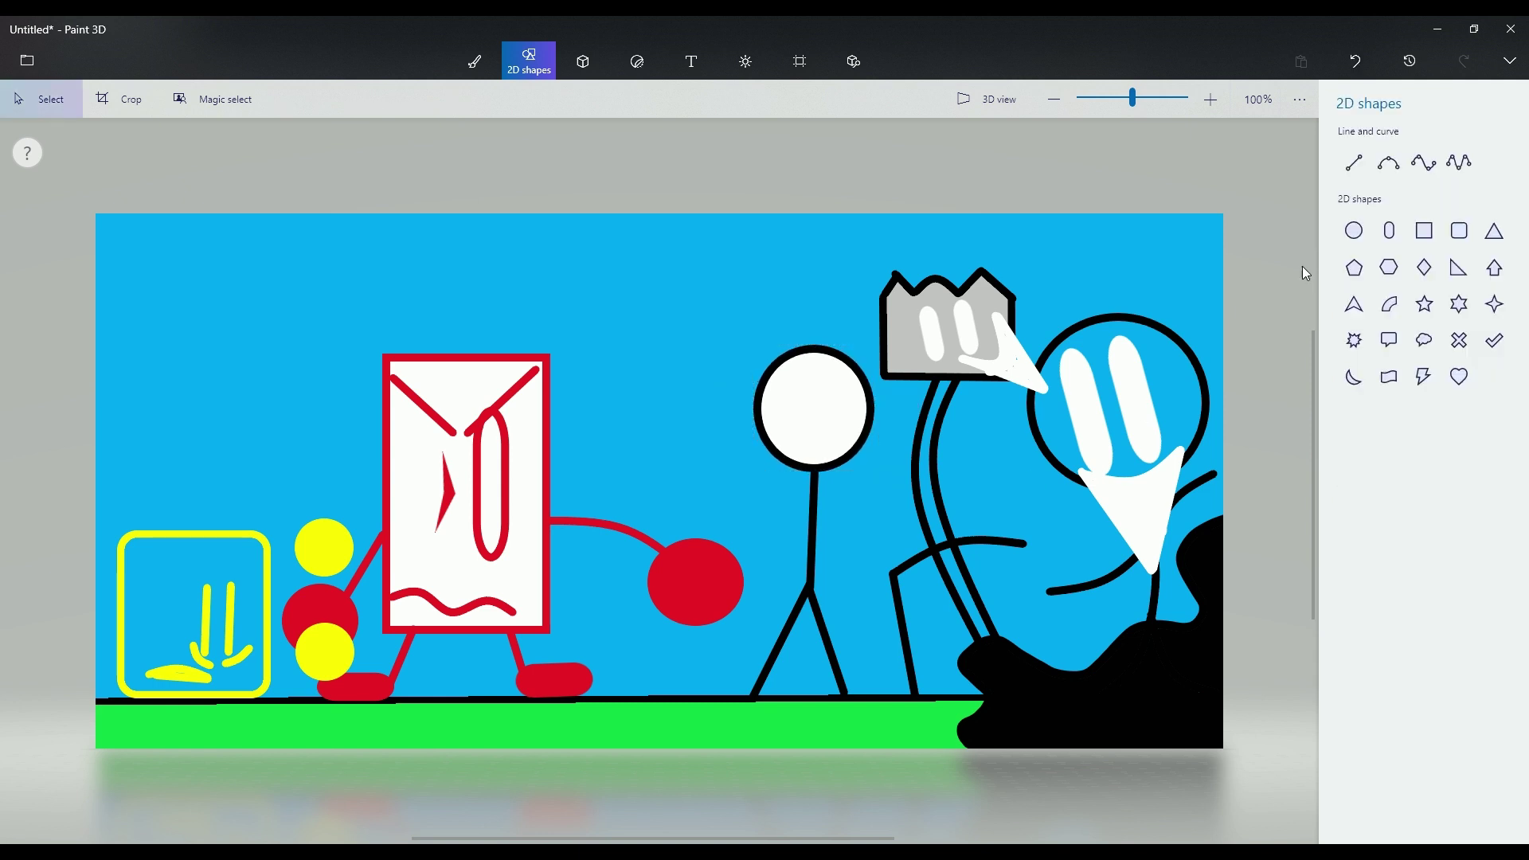
- Draw a slanted angry brow and two short vertical eyes on the stick figure's face with black straight lines
left_click(1354, 163)
left_click_drag(772, 383, 814, 404)
left_click(843, 285)
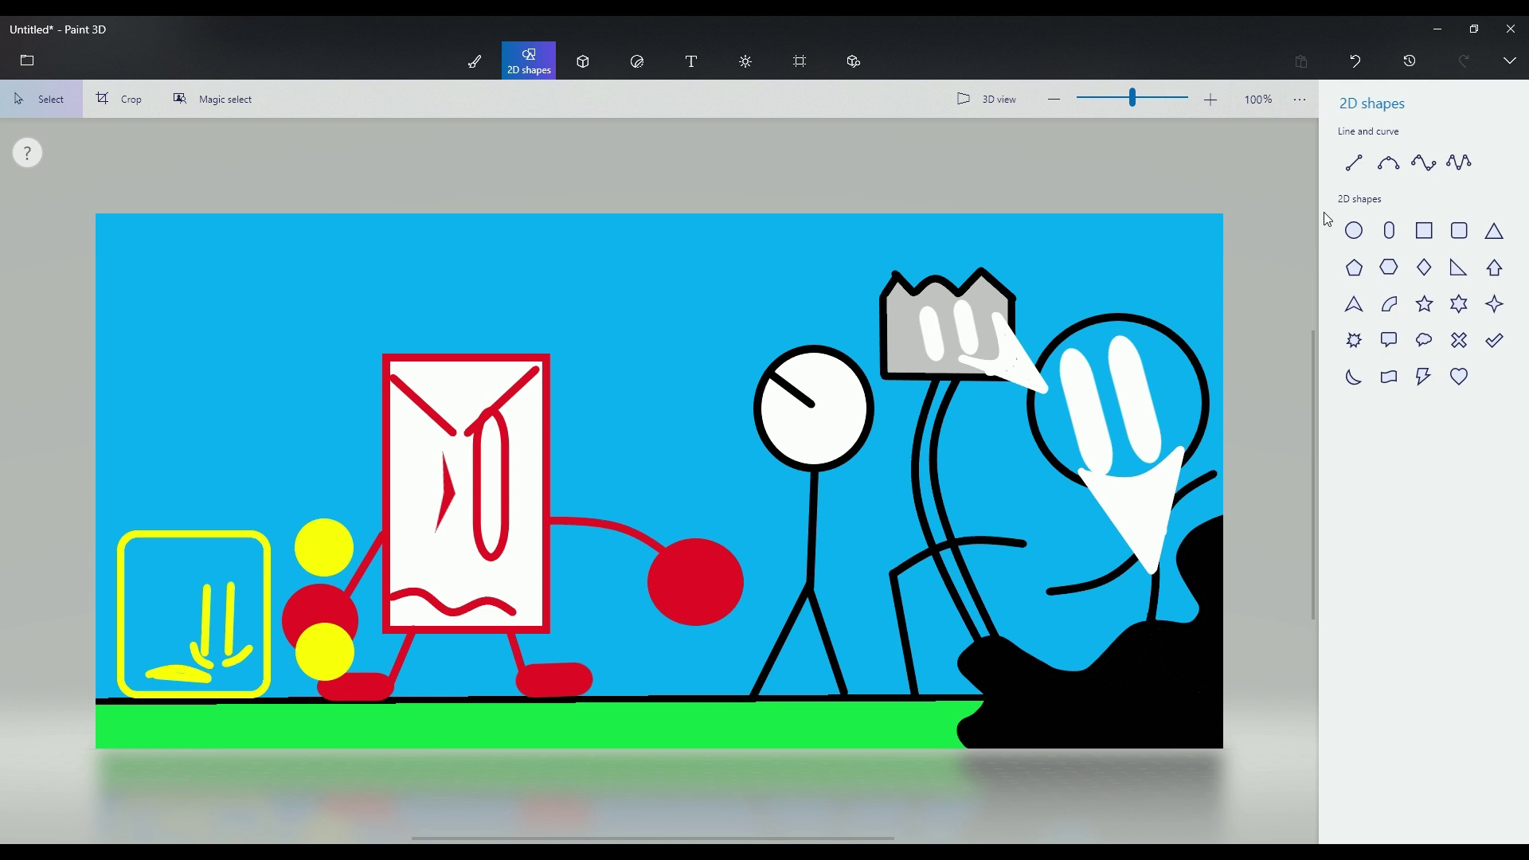
left_click(1354, 162)
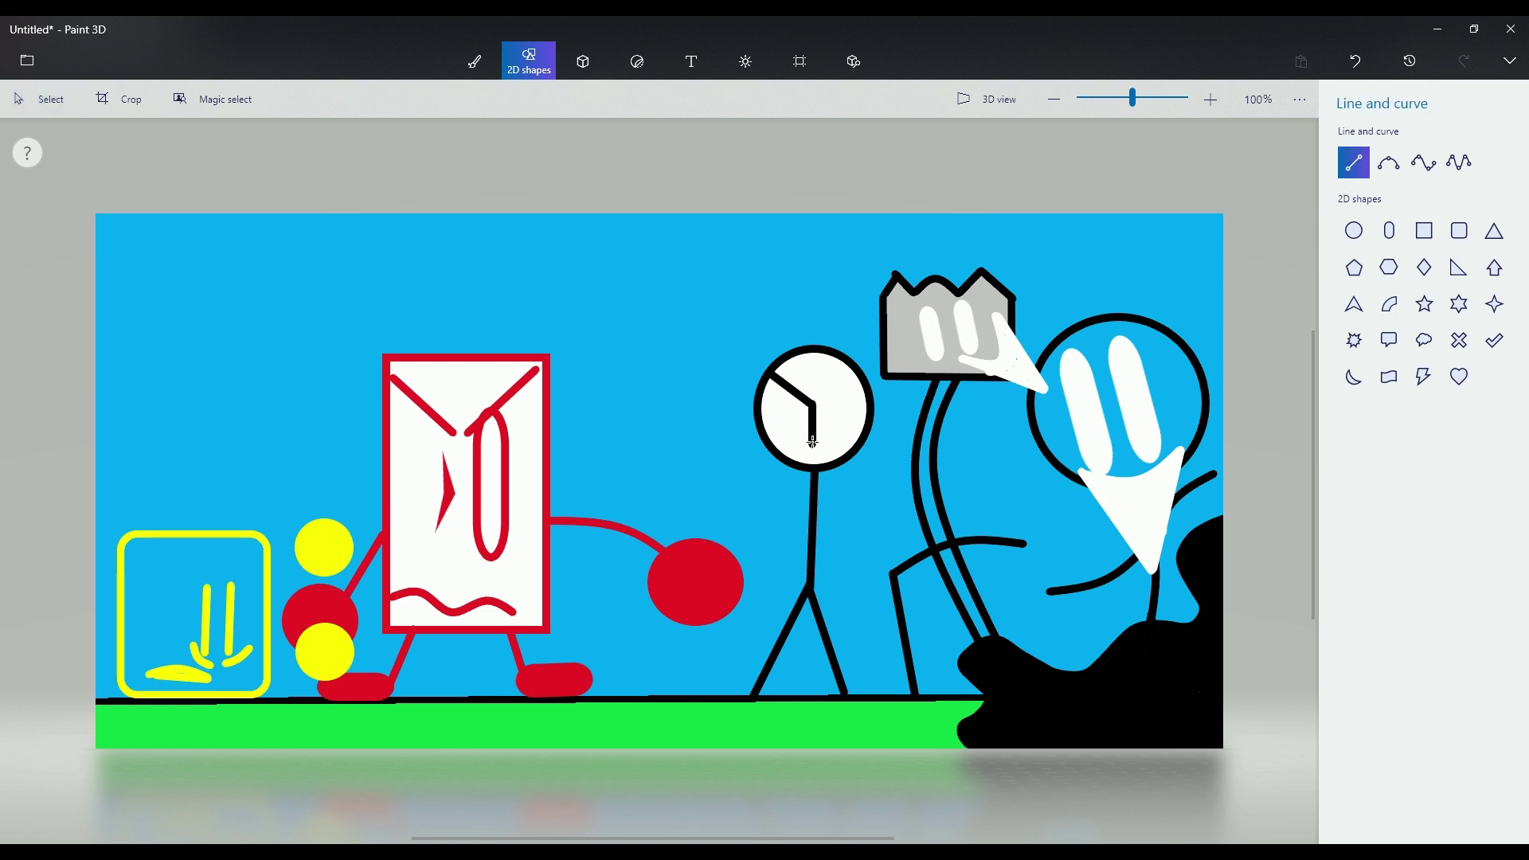
left_click_drag(814, 442, 813, 445)
left_click(1354, 163)
left_click_drag(841, 434, 841, 442)
left_click(898, 420)
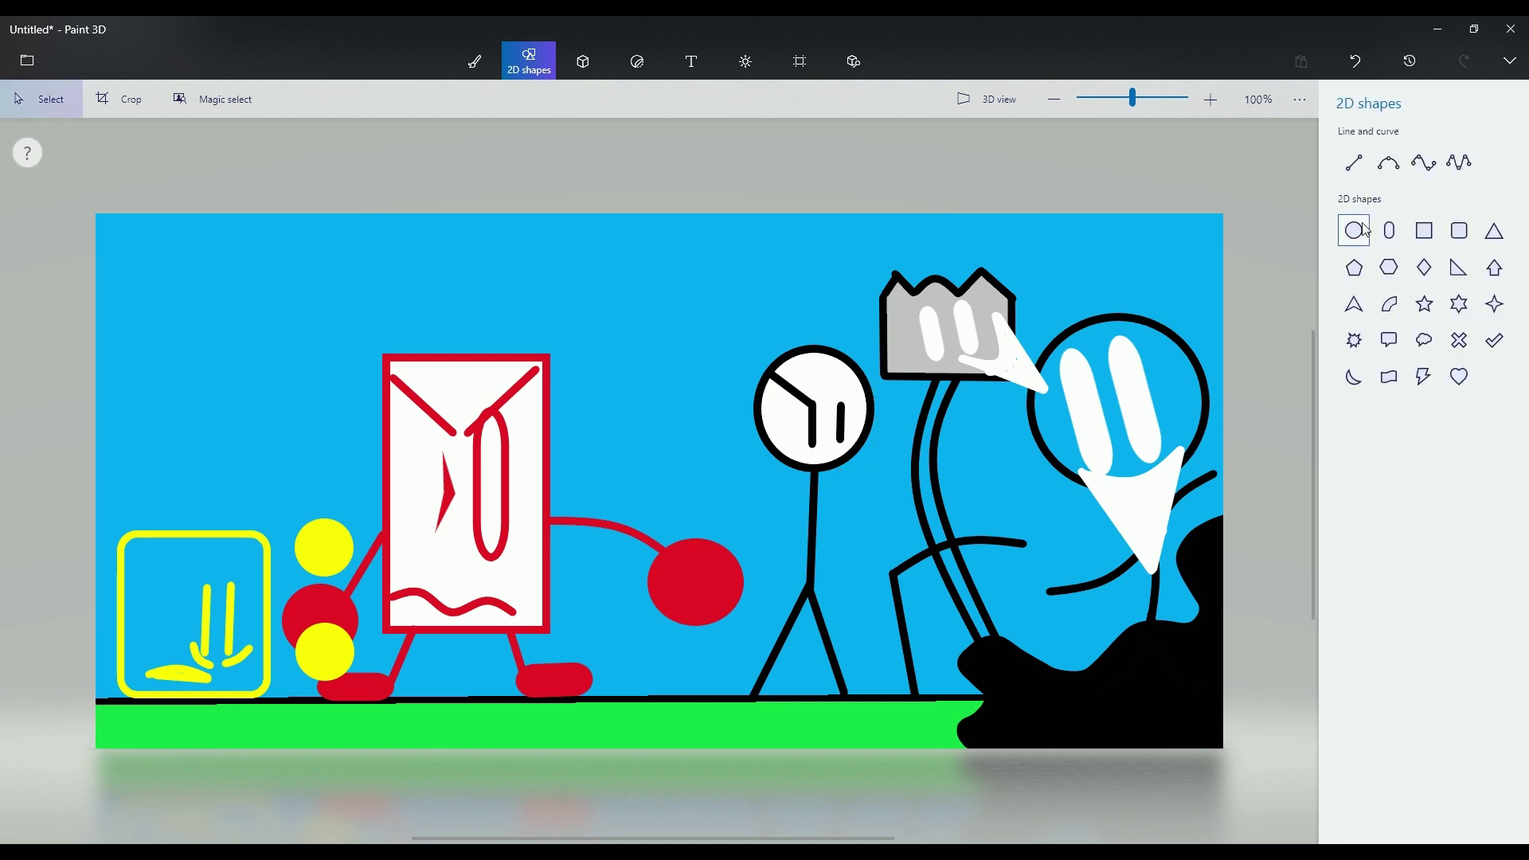
- Draw a frowning mouth at the base of the stick figure's face with a black 10 px 3-point curve
left_click(1390, 162)
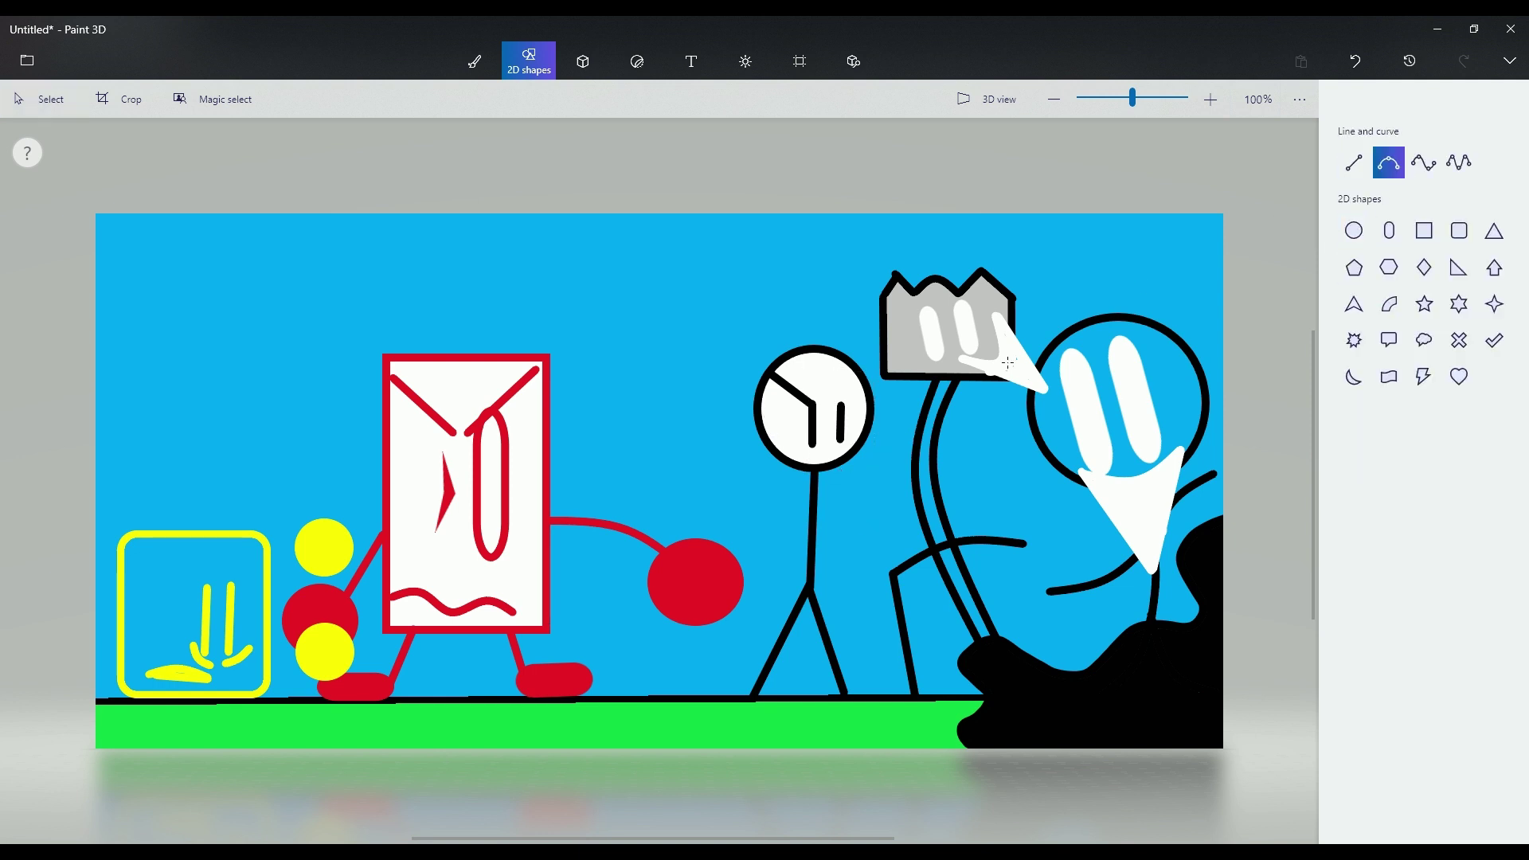
left_click_drag(795, 461, 844, 453)
left_click(819, 454)
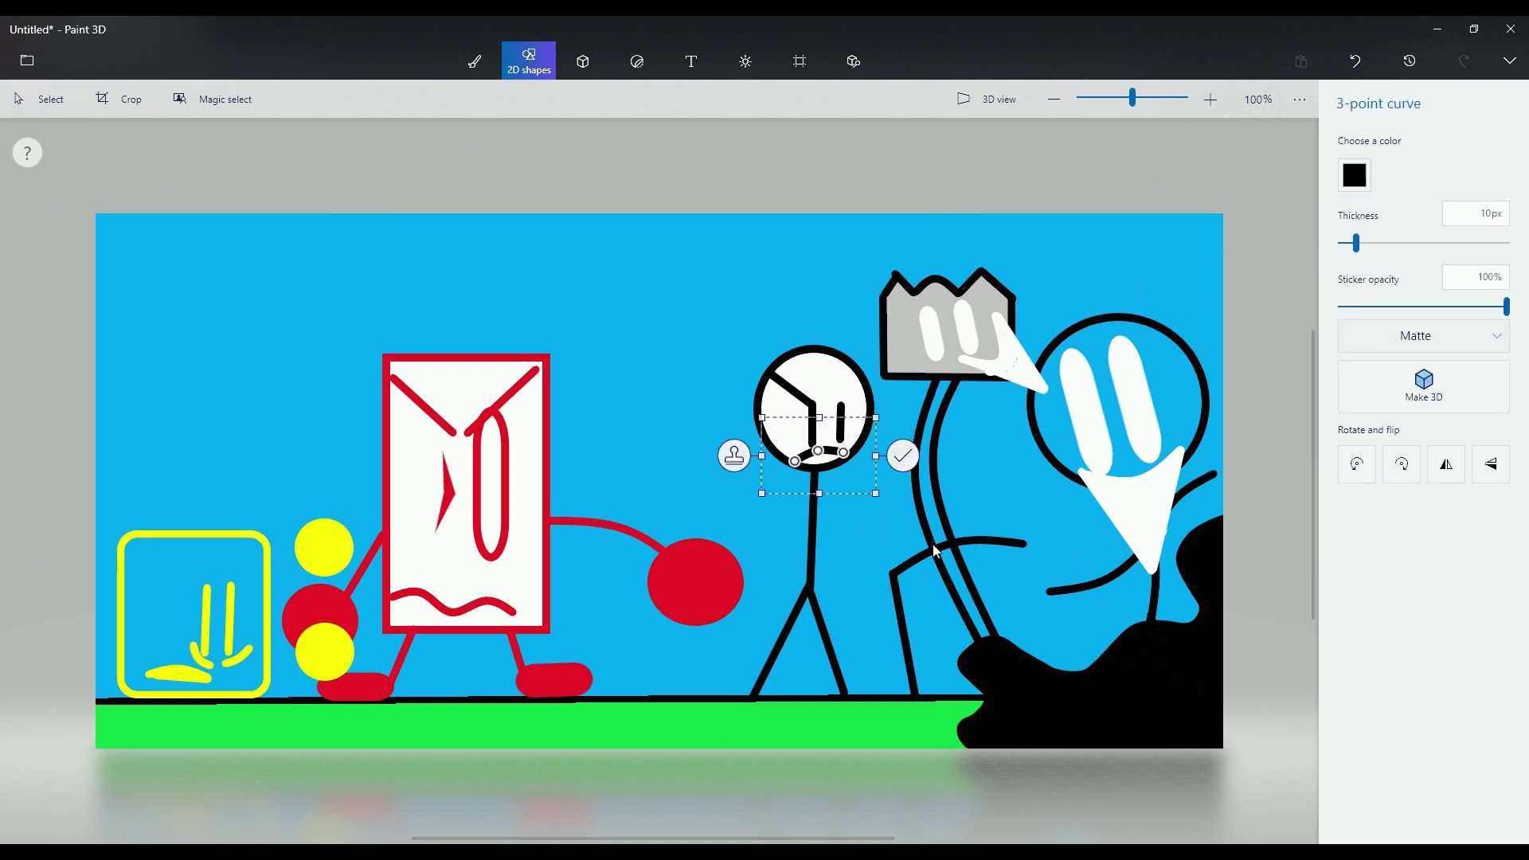
left_click(937, 551)
- Draw two bent arms reaching from the stick figure's torso toward the gray crowned figure, using black 10 px 3-point curves
left_click(1390, 163)
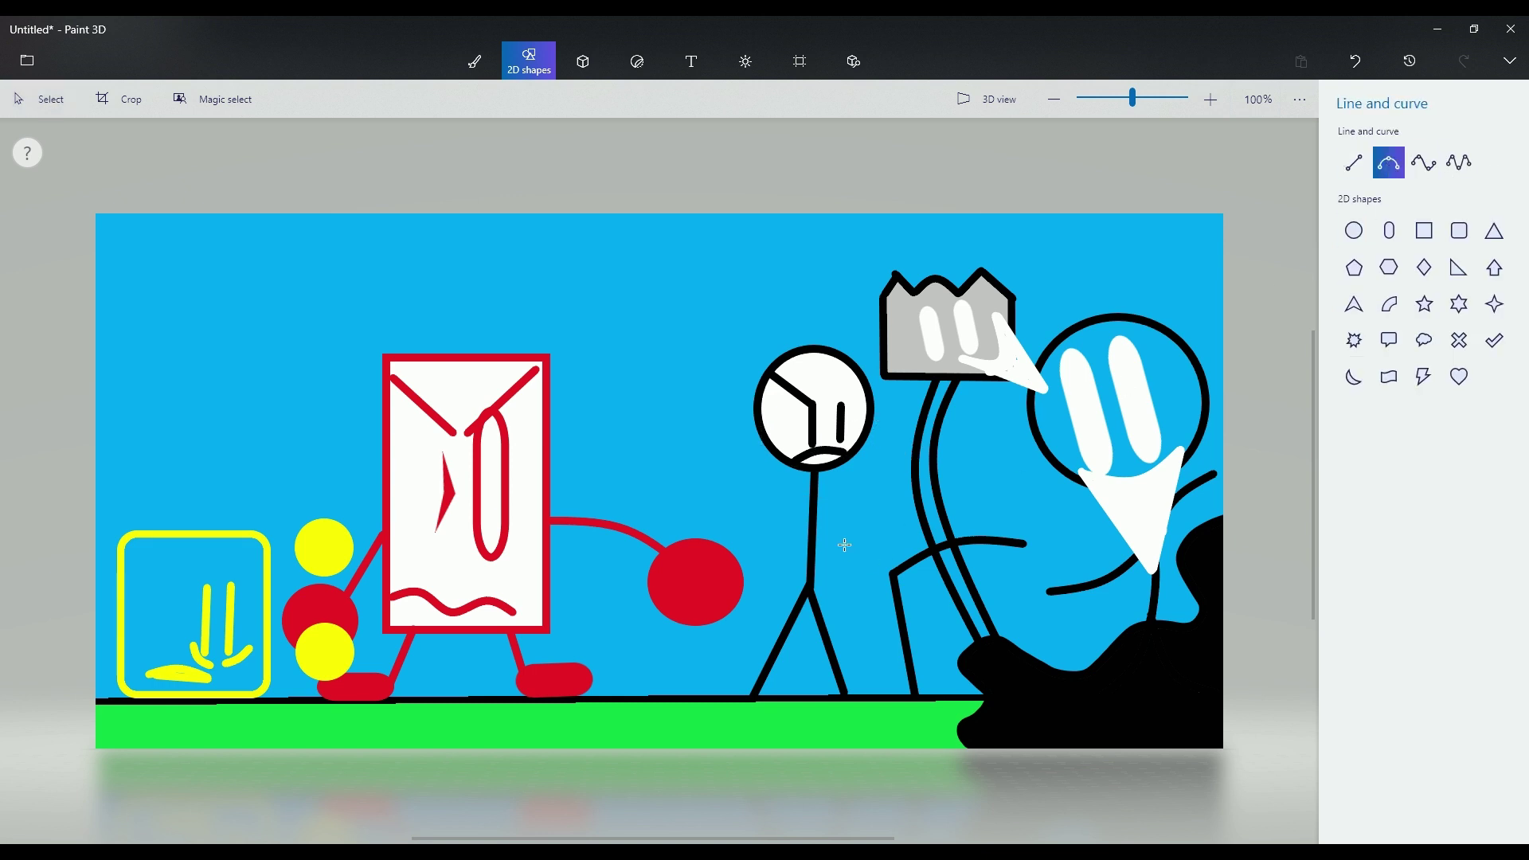
mouse_move(813, 525)
left_mouse_down()
mouse_move(894, 498)
mouse_move(858, 522)
mouse_move(867, 538)
left_mouse_up()
left_click(849, 503)
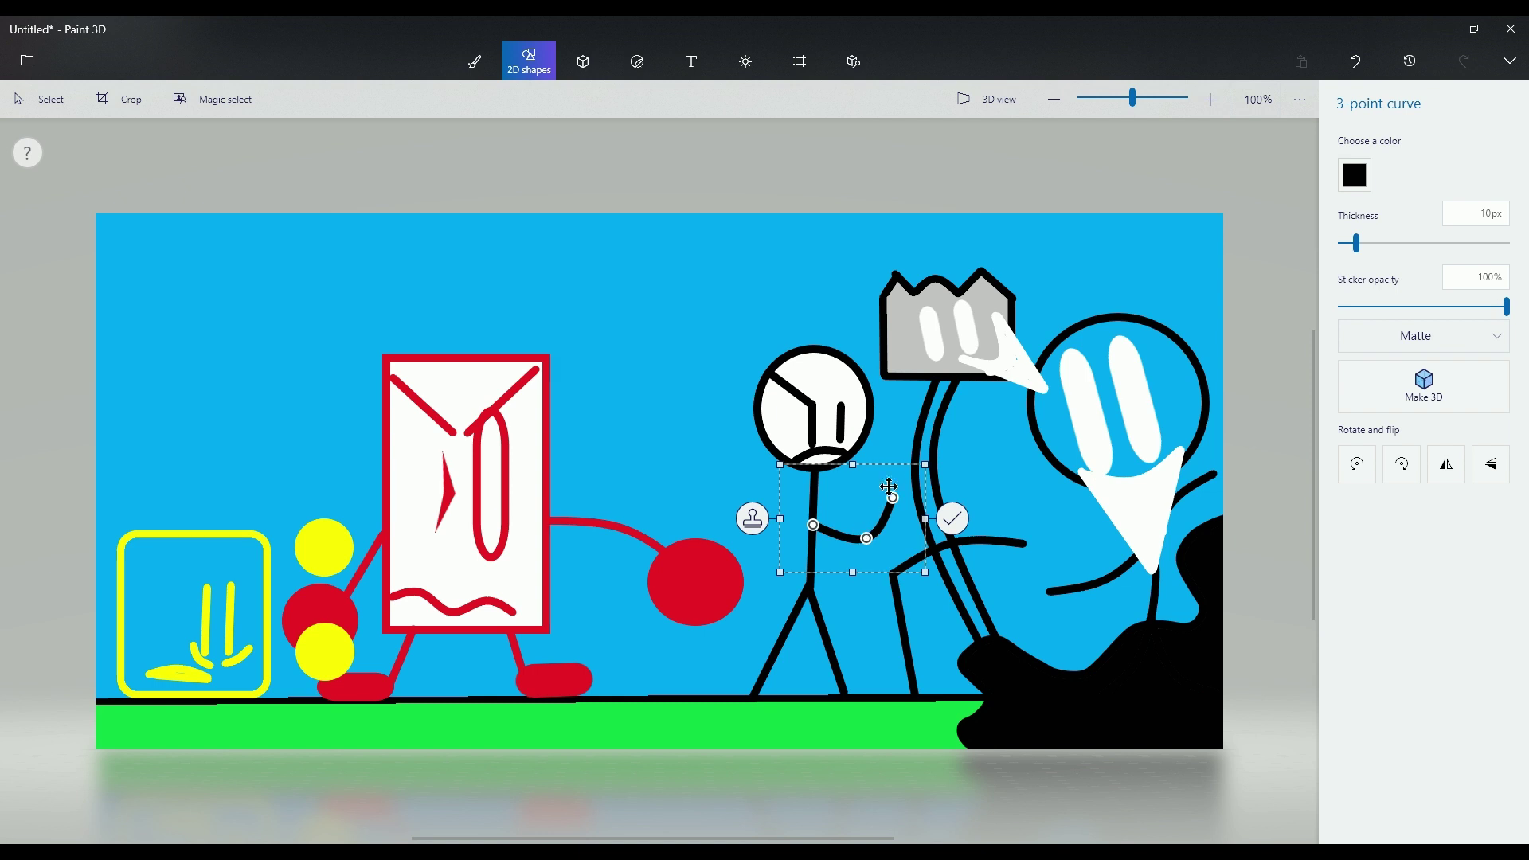
left_click(894, 430)
left_click(1390, 162)
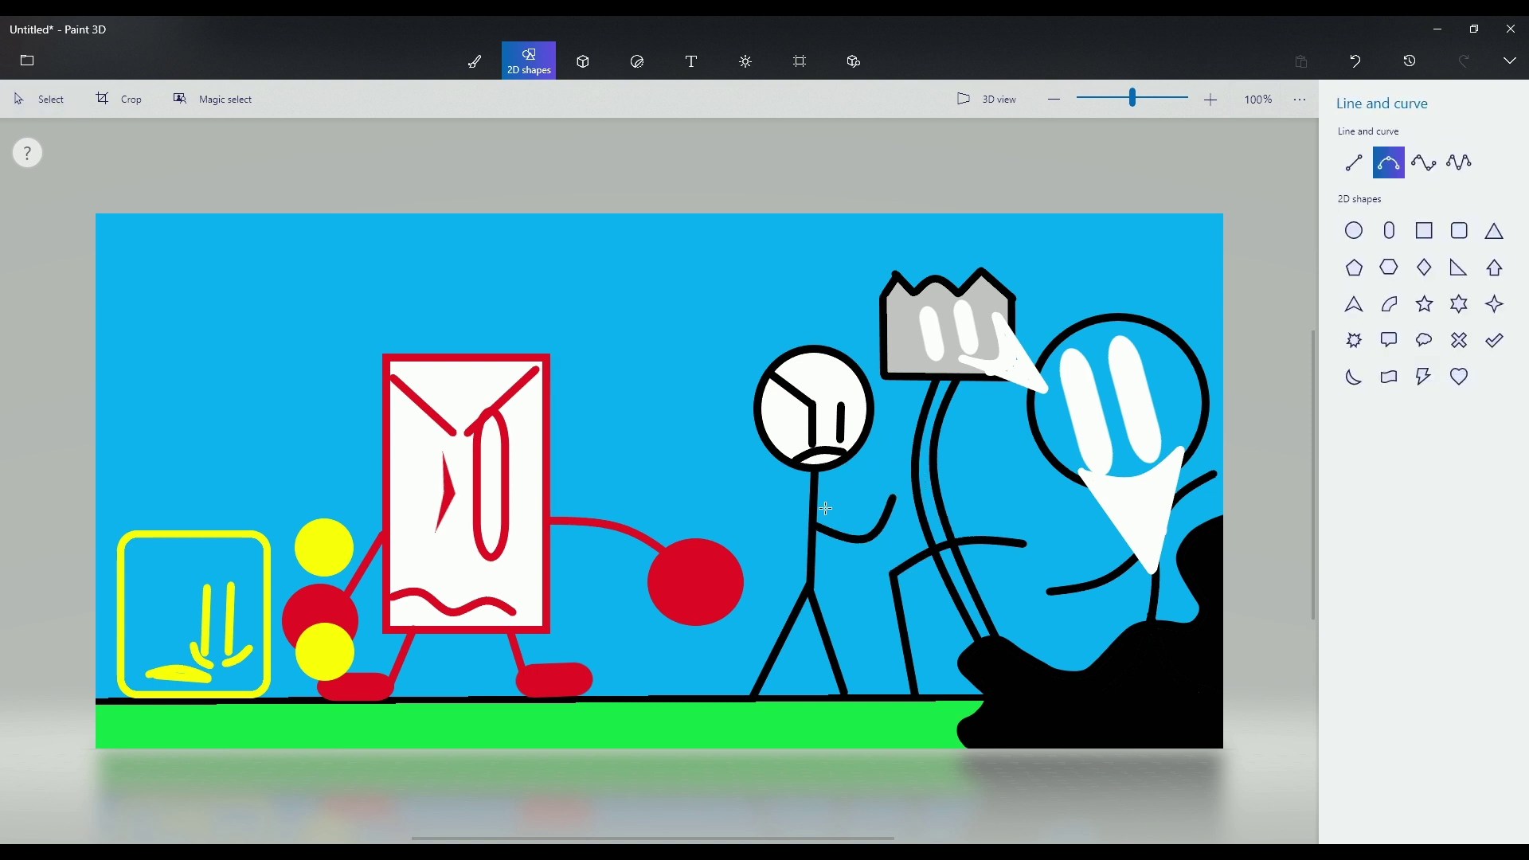
left_click_drag(814, 500, 860, 535)
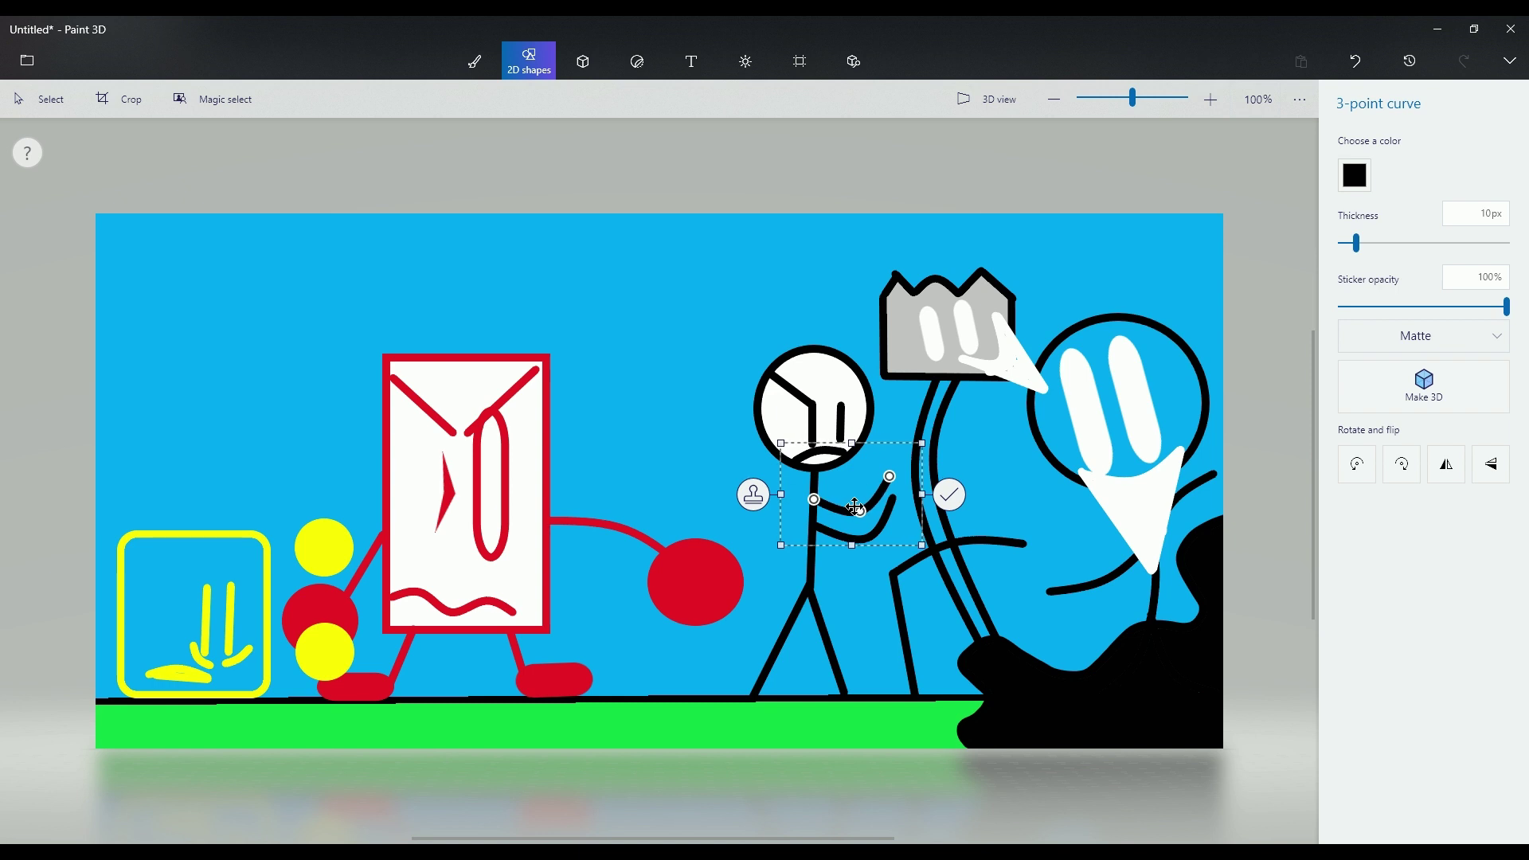
left_click(1013, 436)
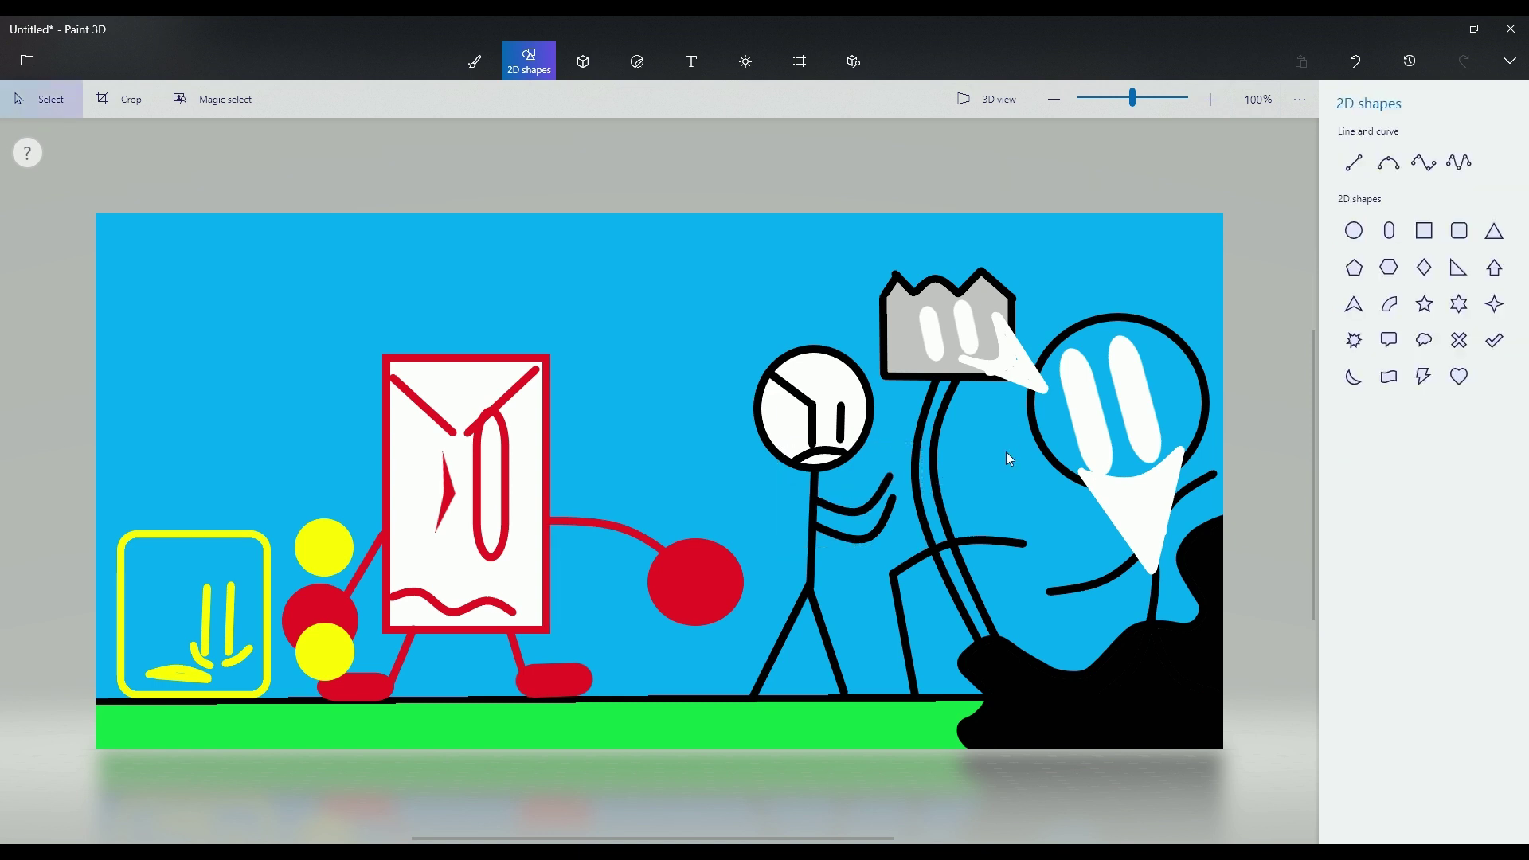